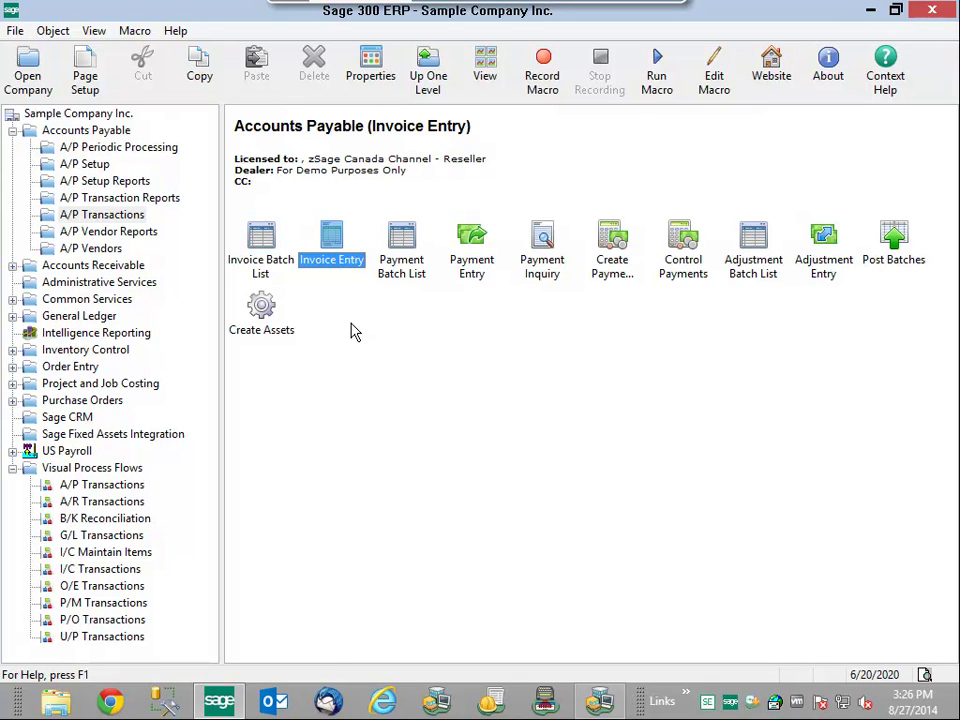
Start a new A/P invoice batch for vendor Chloride Systems and enter the invoice's document number.
double_click(333, 256)
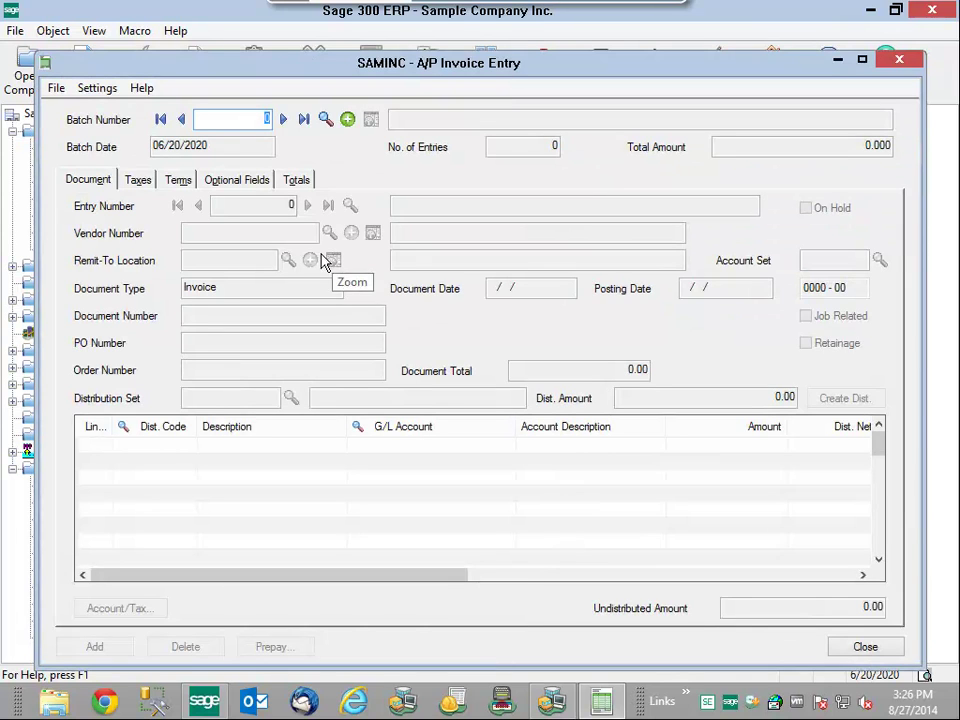
left_click(347, 119)
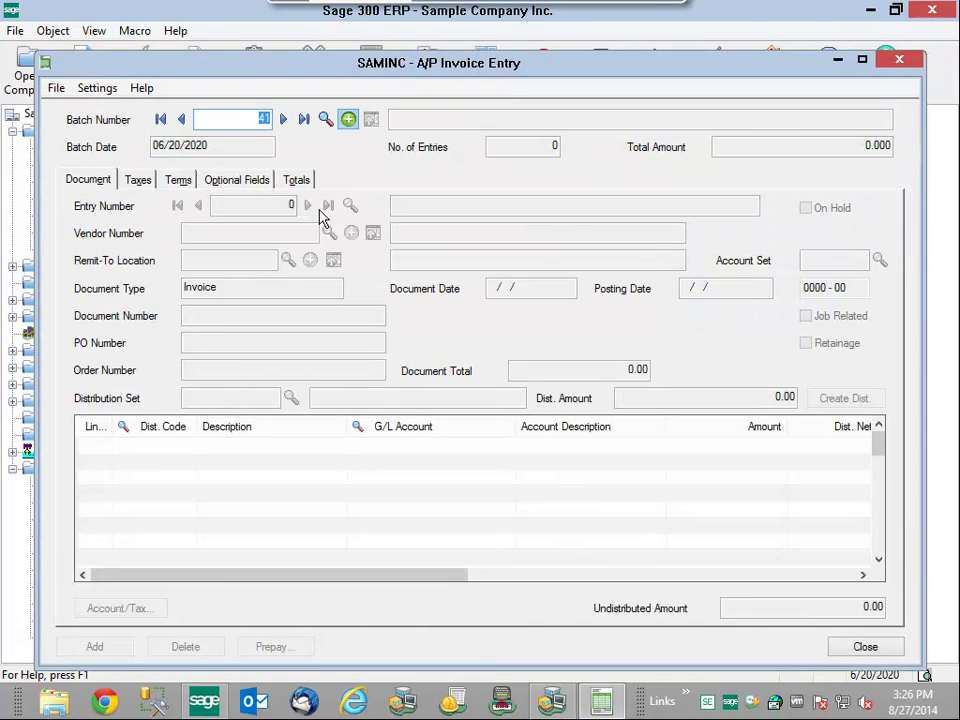
left_click(328, 233)
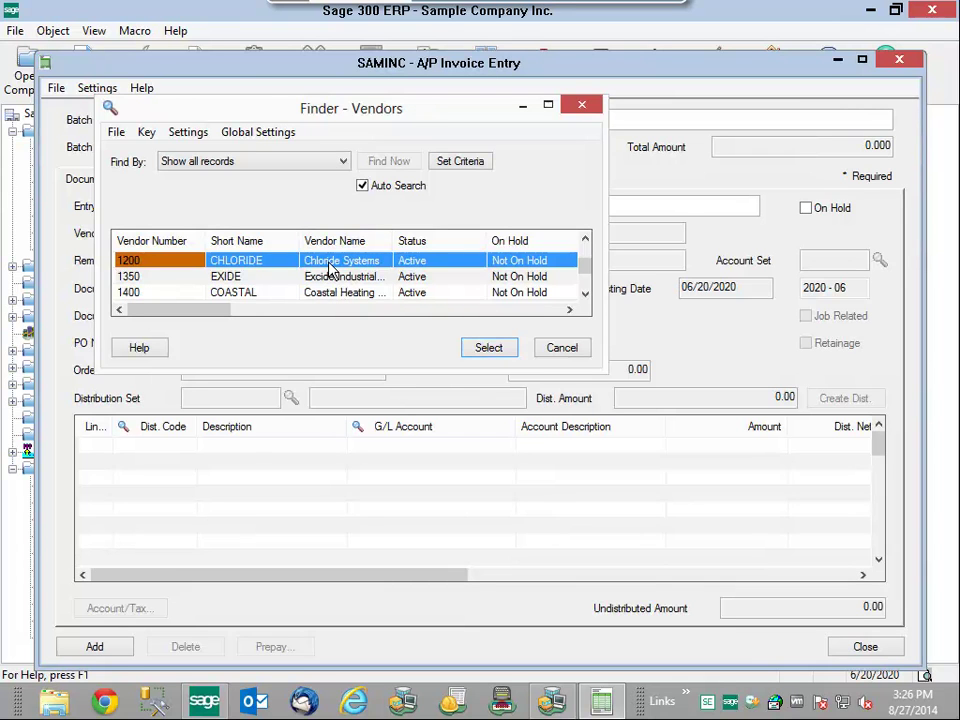
left_click(330, 263)
left_click(482, 352)
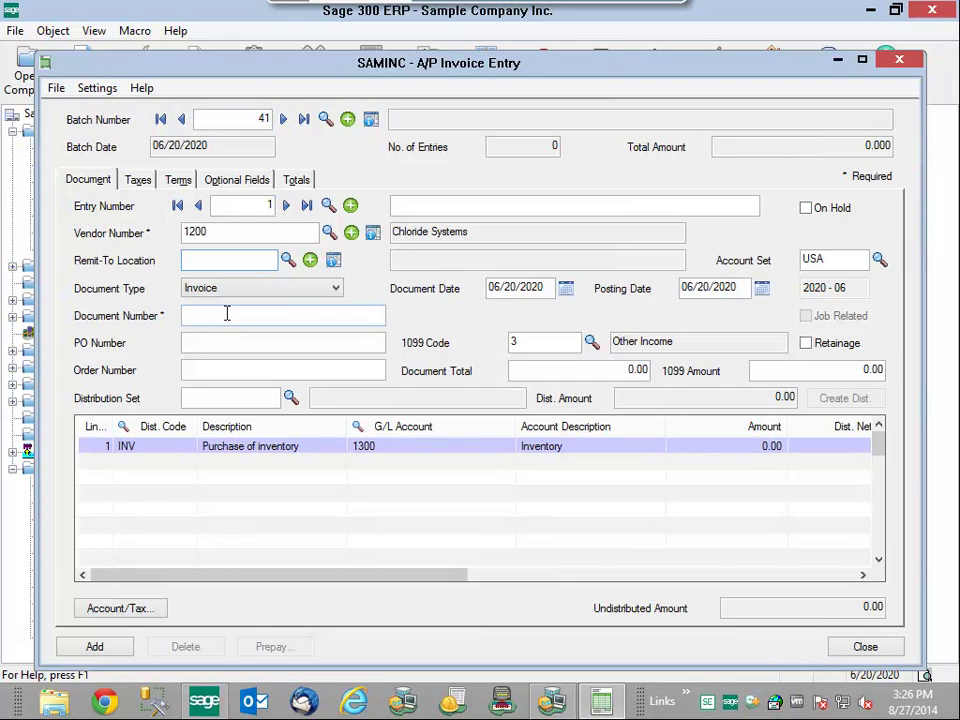
left_click(227, 314)
type("CS123456")
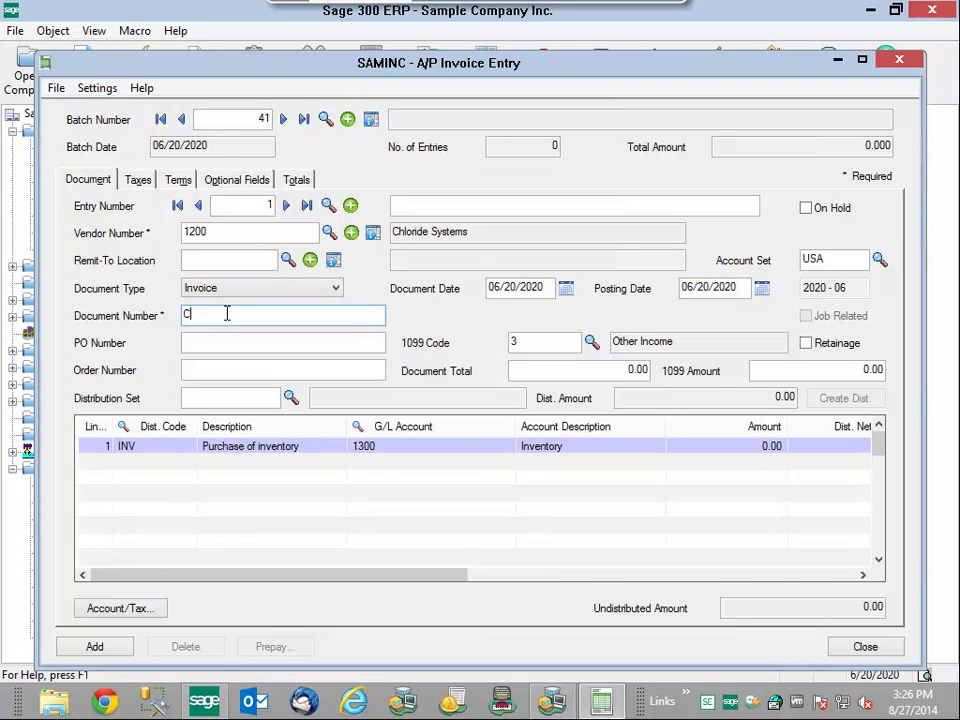
Charge invoice line 1 to G/L account 1520 for an amount of 3,000.
left_click(397, 447)
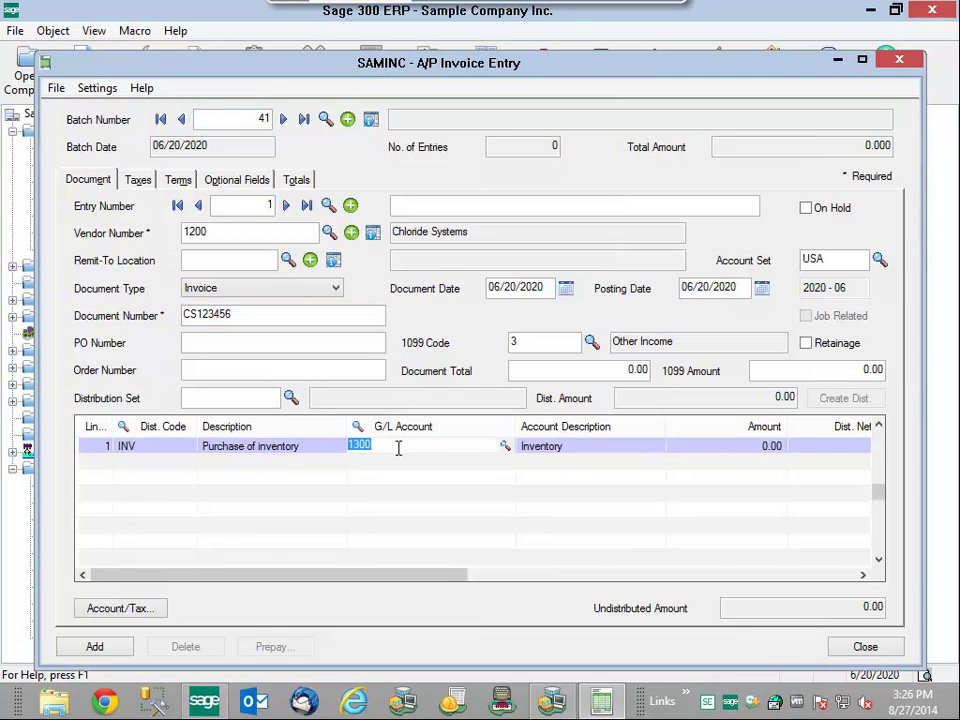
type("1520")
left_click(575, 455)
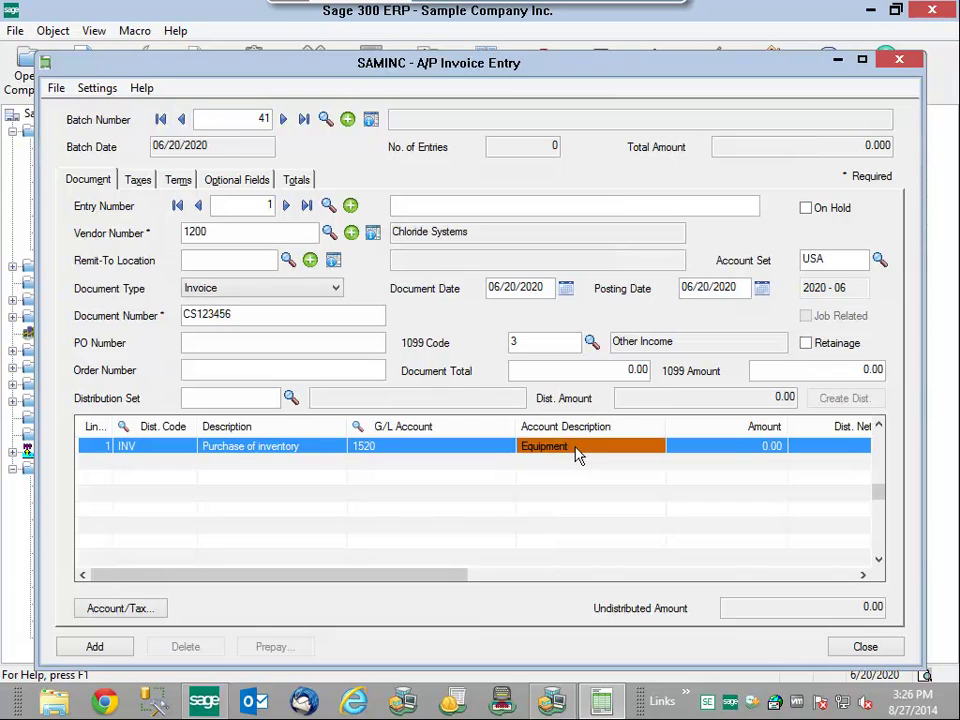
left_click(761, 450)
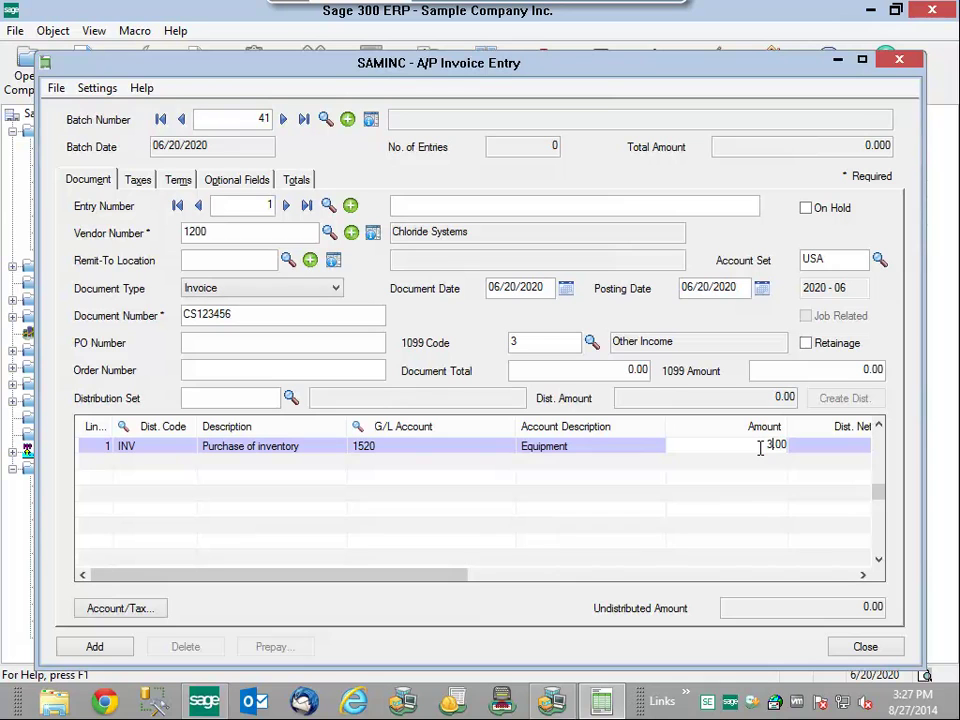
type("3000")
Flag invoice line 1 as a fixed asset in its account and tax details.
left_click(137, 610)
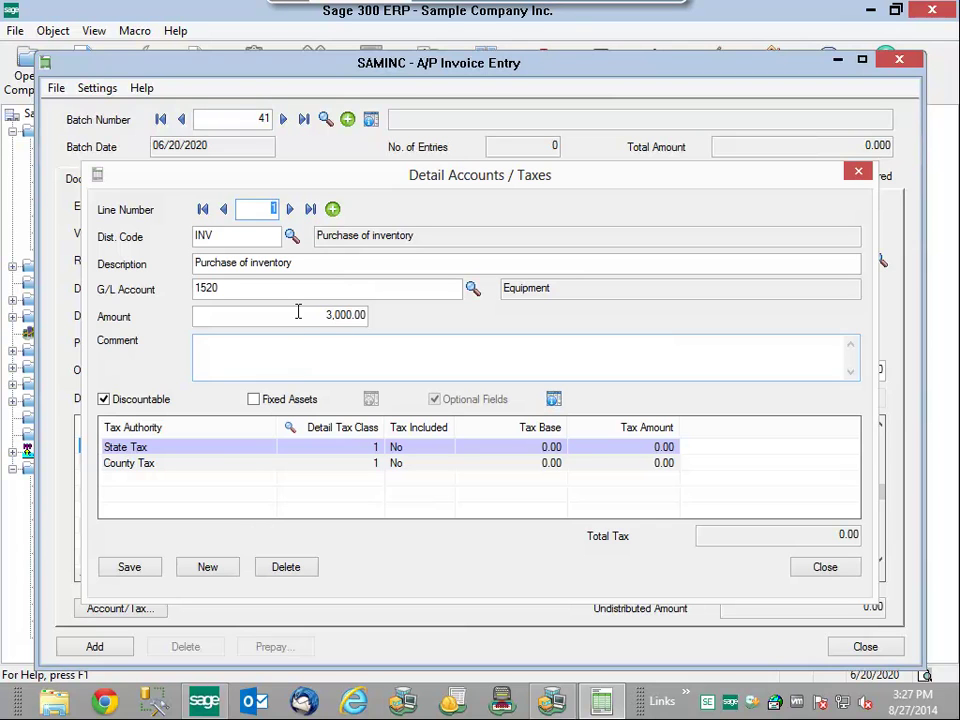
left_click(252, 403)
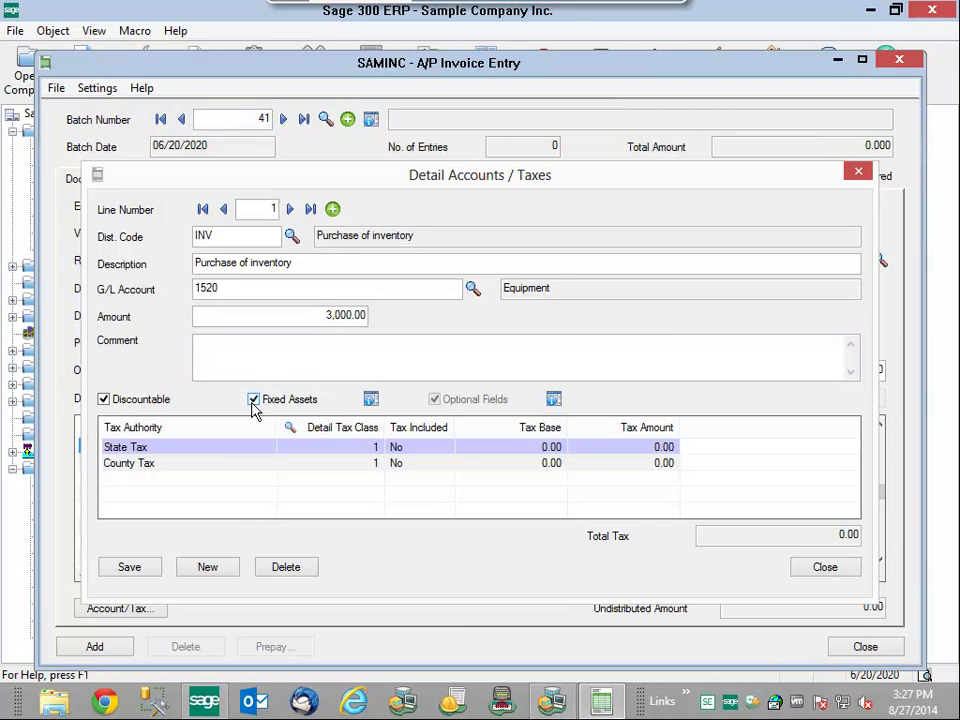
left_click(371, 400)
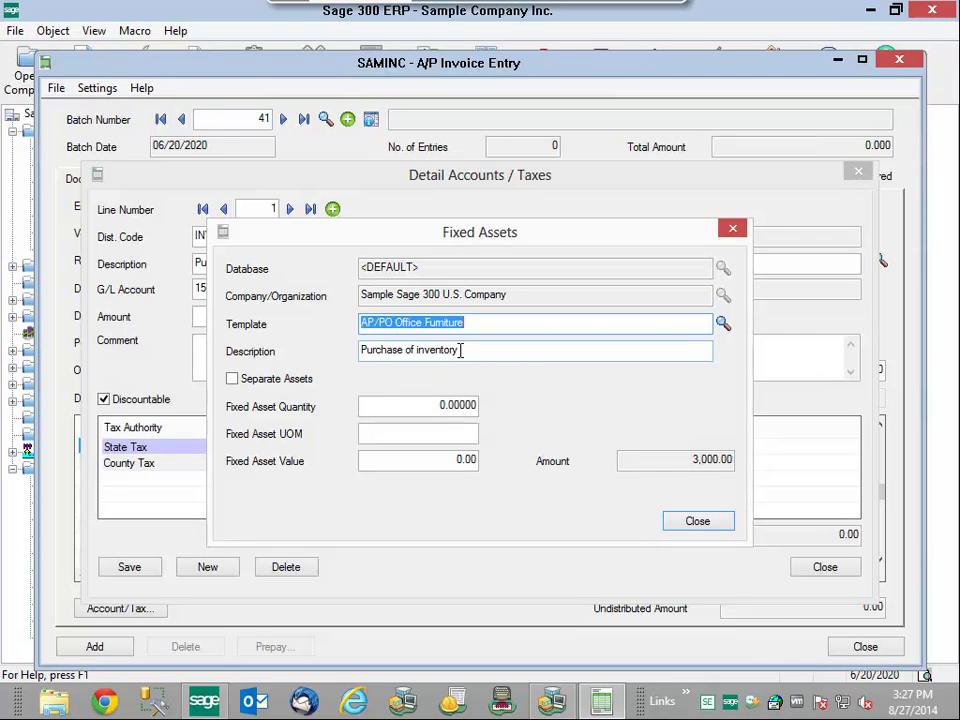
Describe the fixed asset as Great Office Couch, quantity 1, unit 1, value 3,000.
left_click_drag(461, 350, 360, 355)
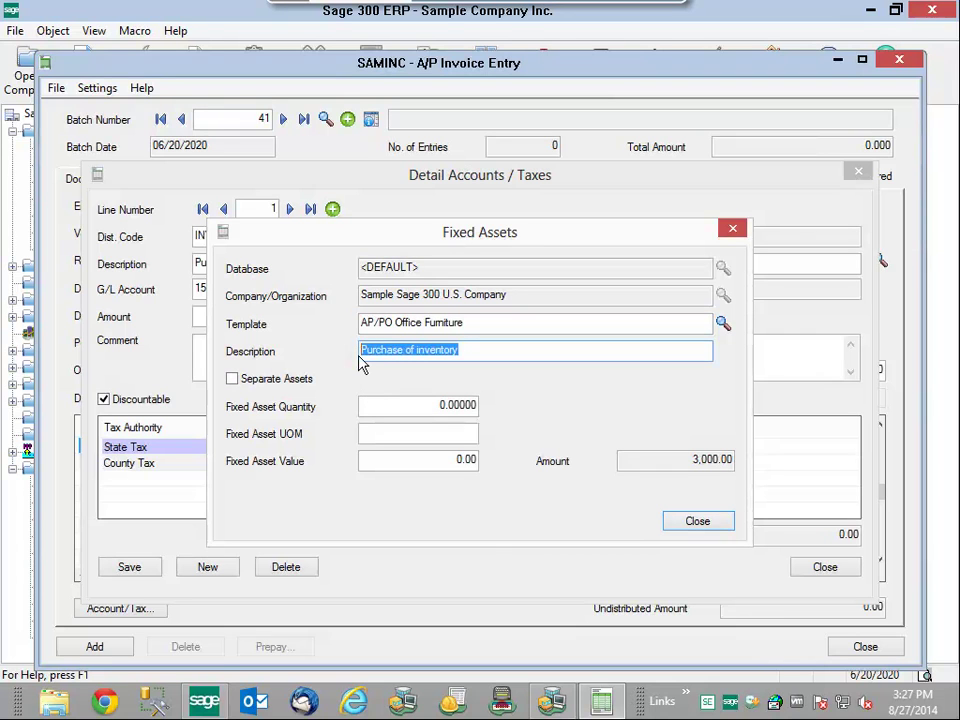
type("Great Office Couch")
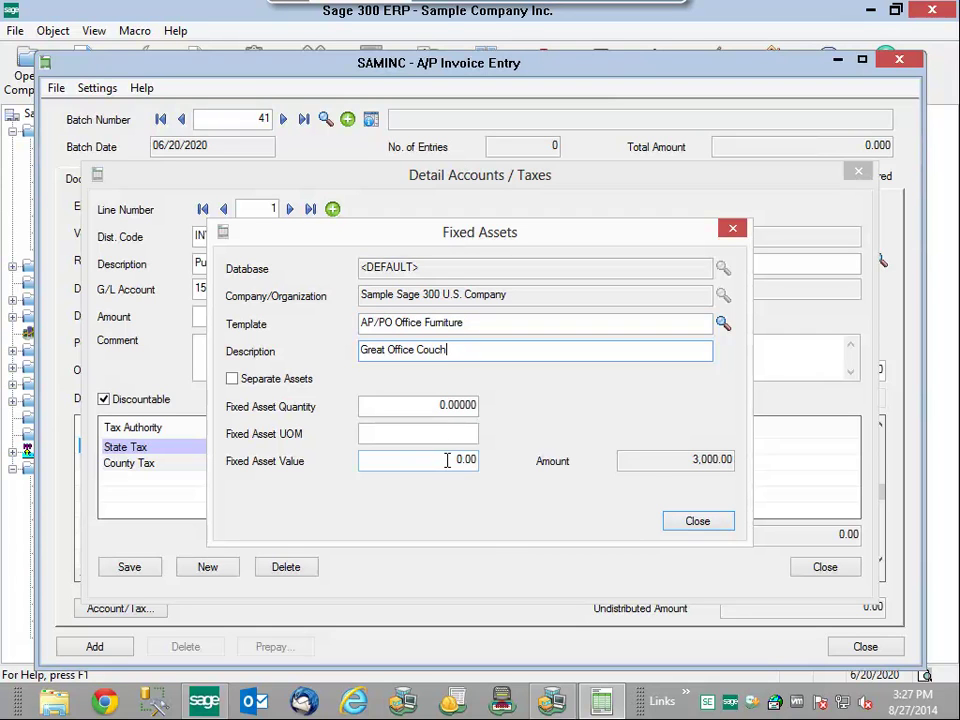
left_click(444, 407)
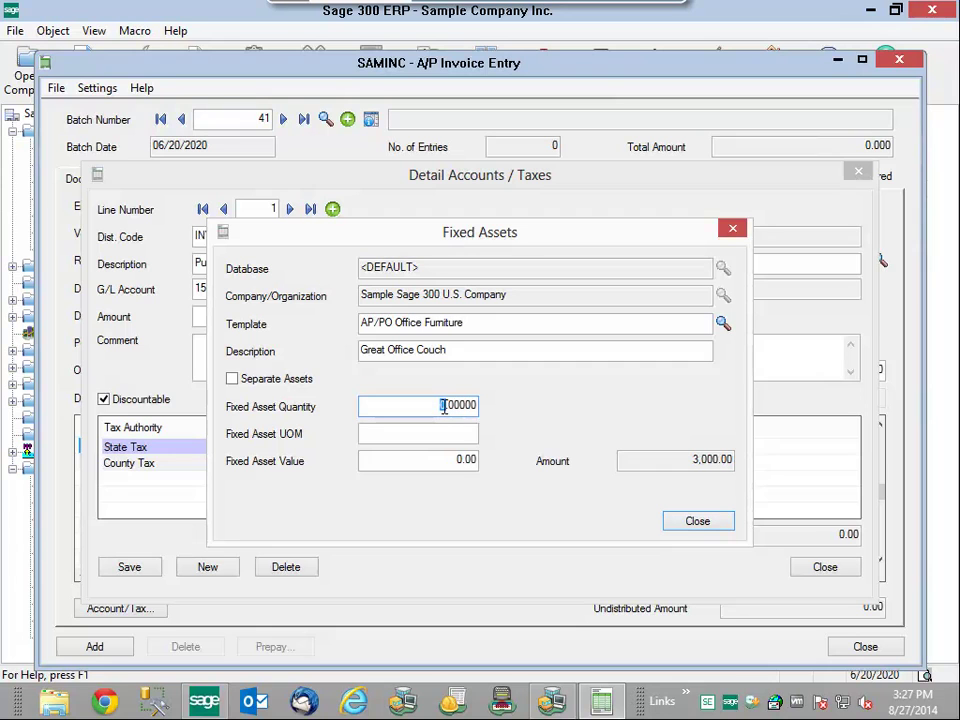
left_click(467, 436)
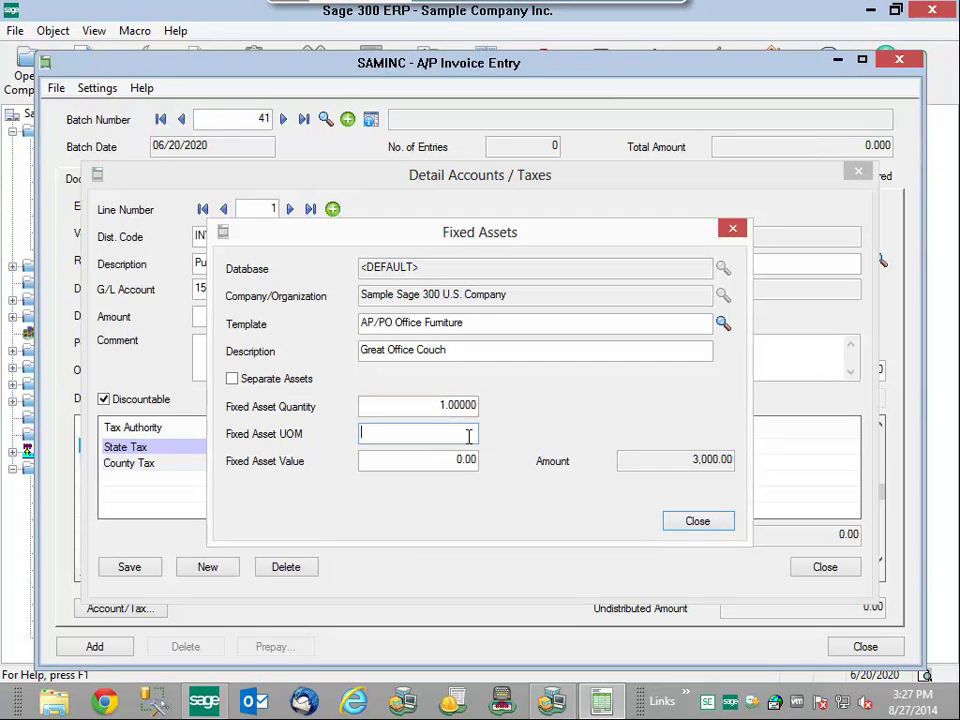
type("1")
left_click(456, 458)
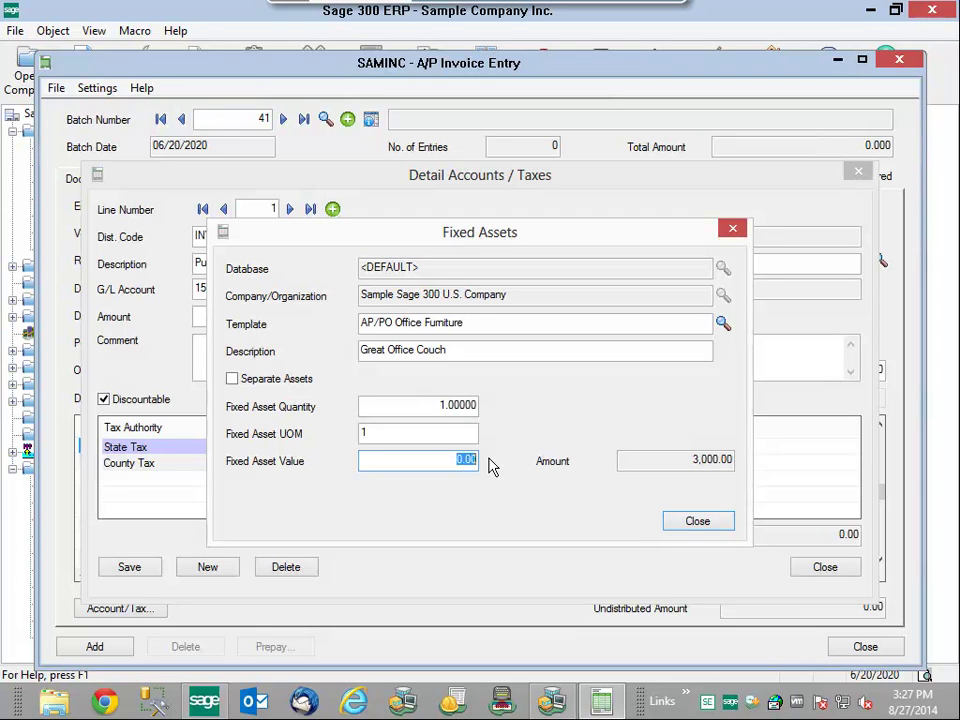
type("3,000")
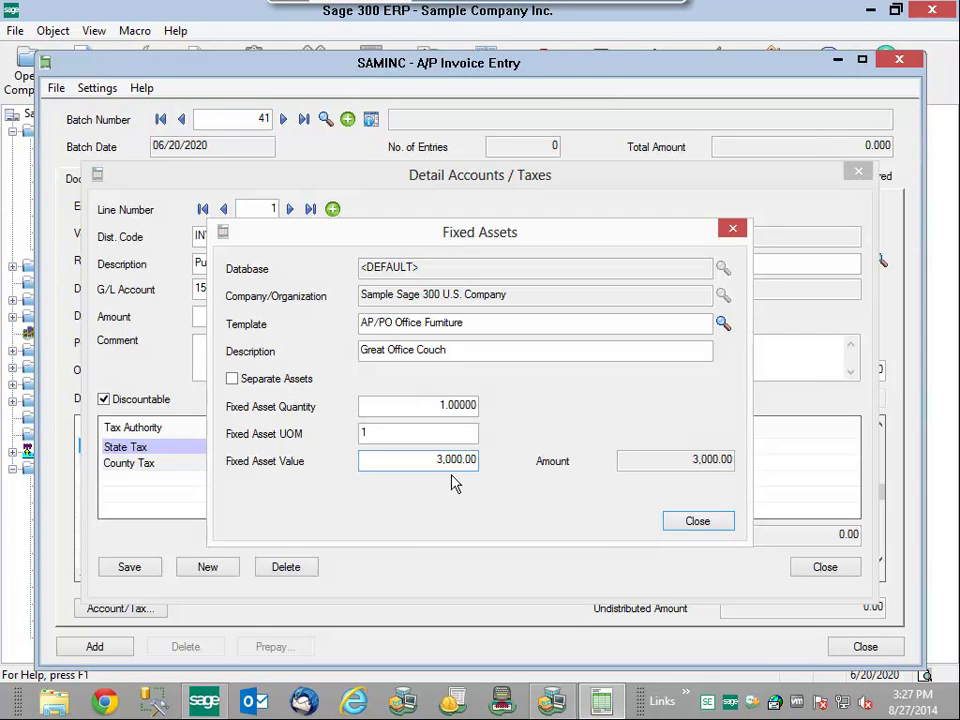
left_click(697, 522)
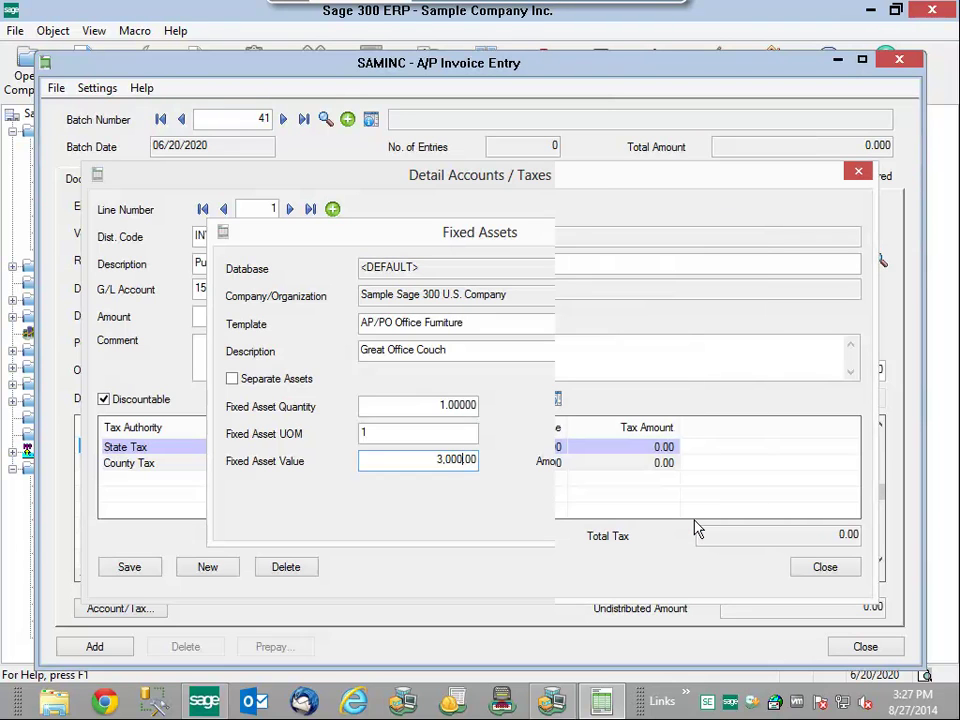
Calculate the line's taxes and set the invoice document total to 3,247.50.
left_click(132, 569)
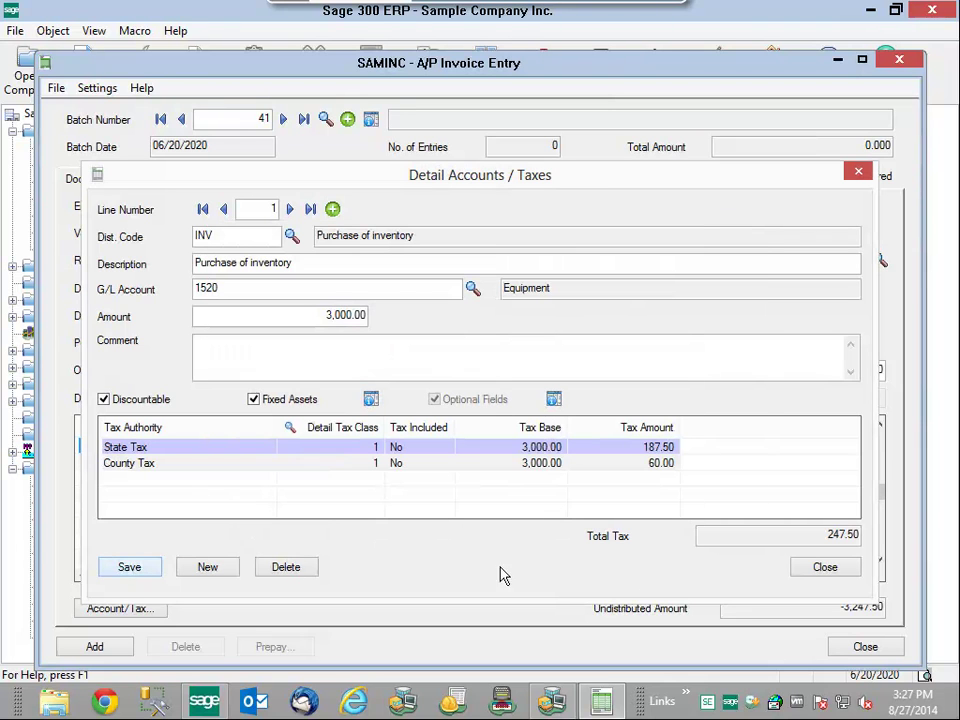
left_click(823, 567)
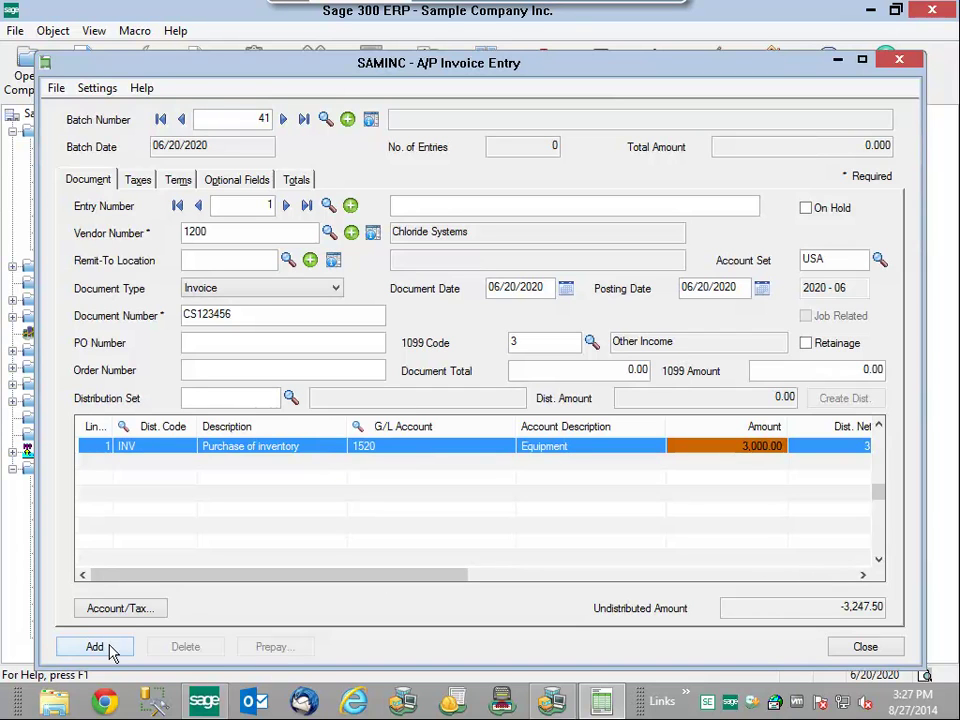
left_click(615, 371)
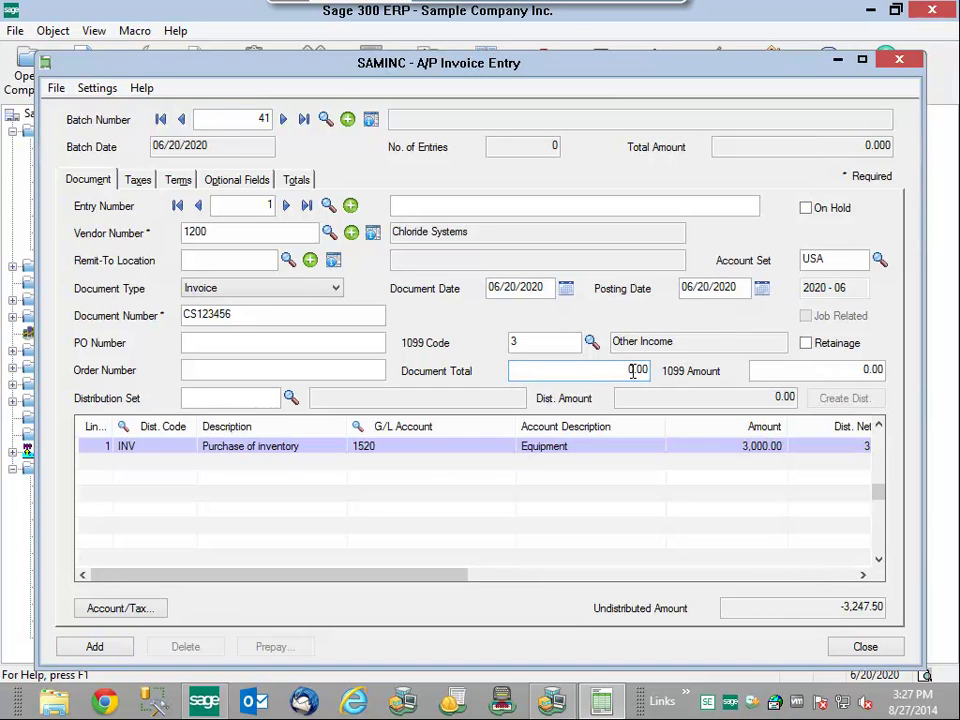
type("3247")
Add the Chloride Systems invoice to batch 41 and close invoice entry.
left_click(117, 656)
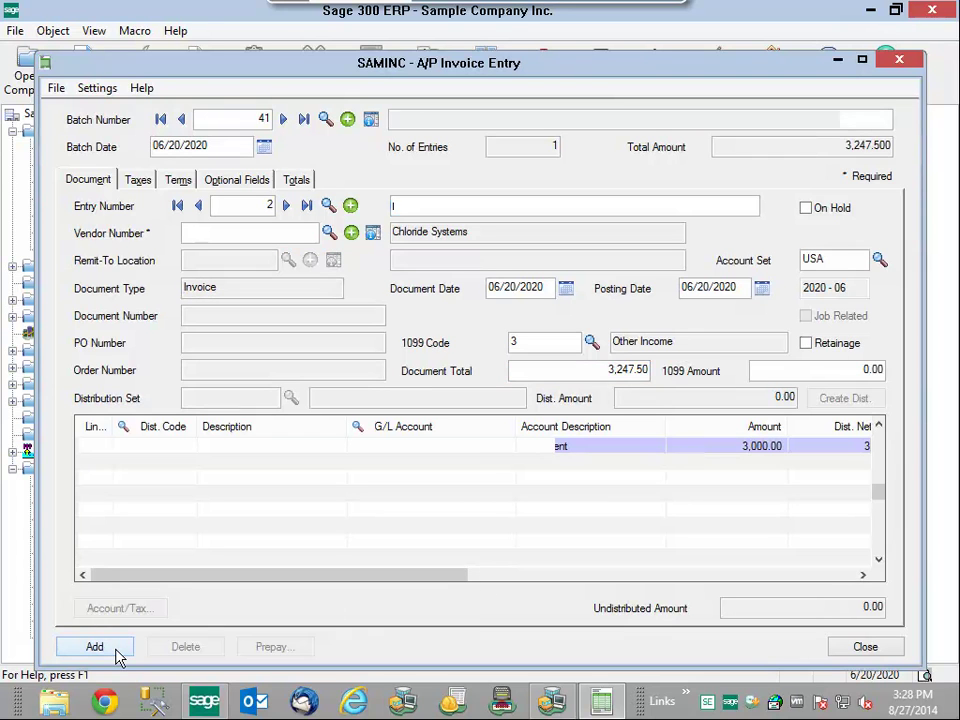
left_click(866, 647)
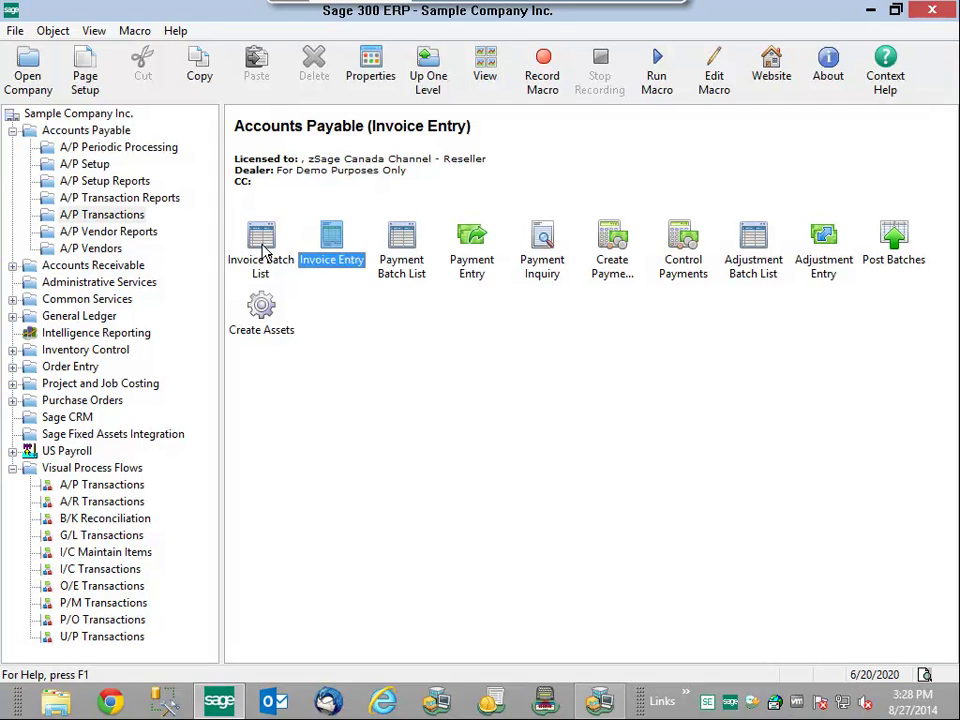
Mark invoice batch 41 ready to post and post it.
double_click(263, 250)
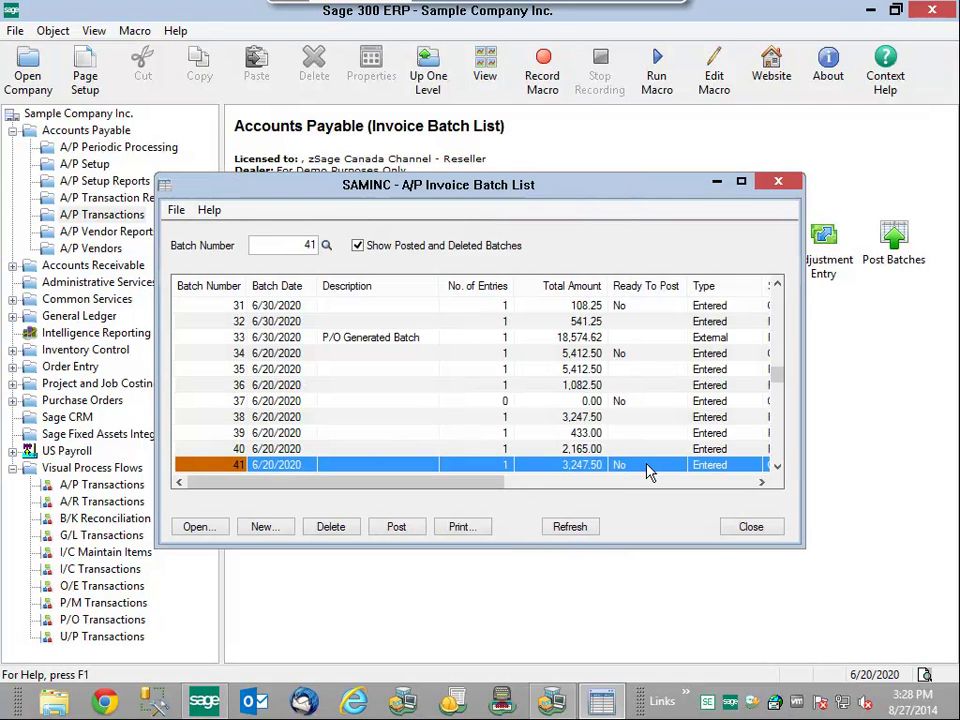
double_click(620, 464)
left_click(386, 533)
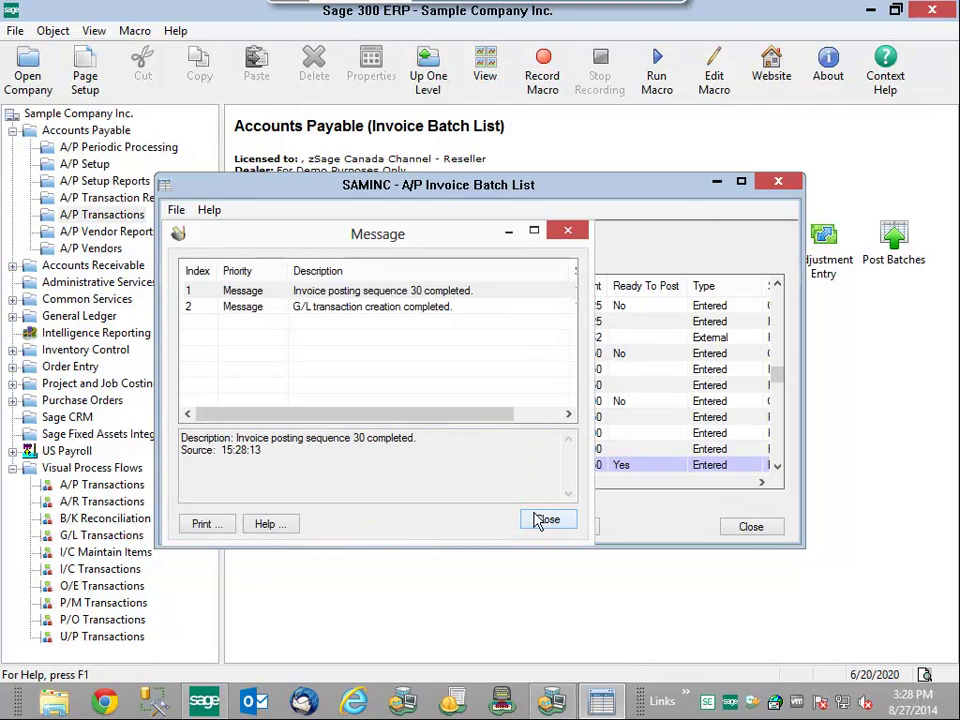
left_click(549, 526)
left_click(751, 527)
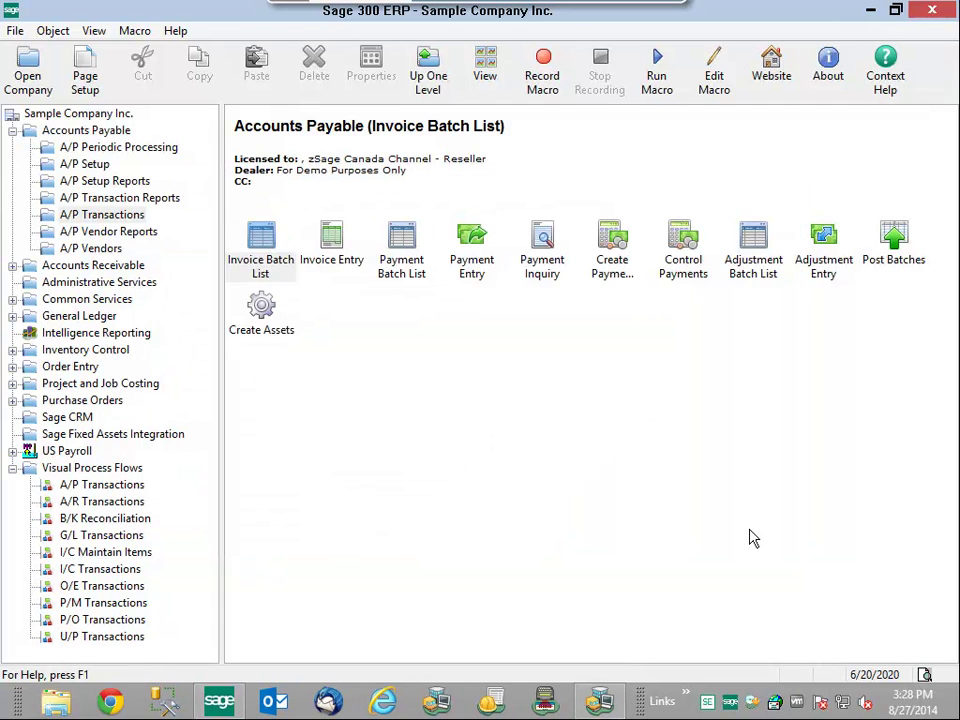
Run Create Assets for all application sources to generate the fixed asset.
left_click(261, 310)
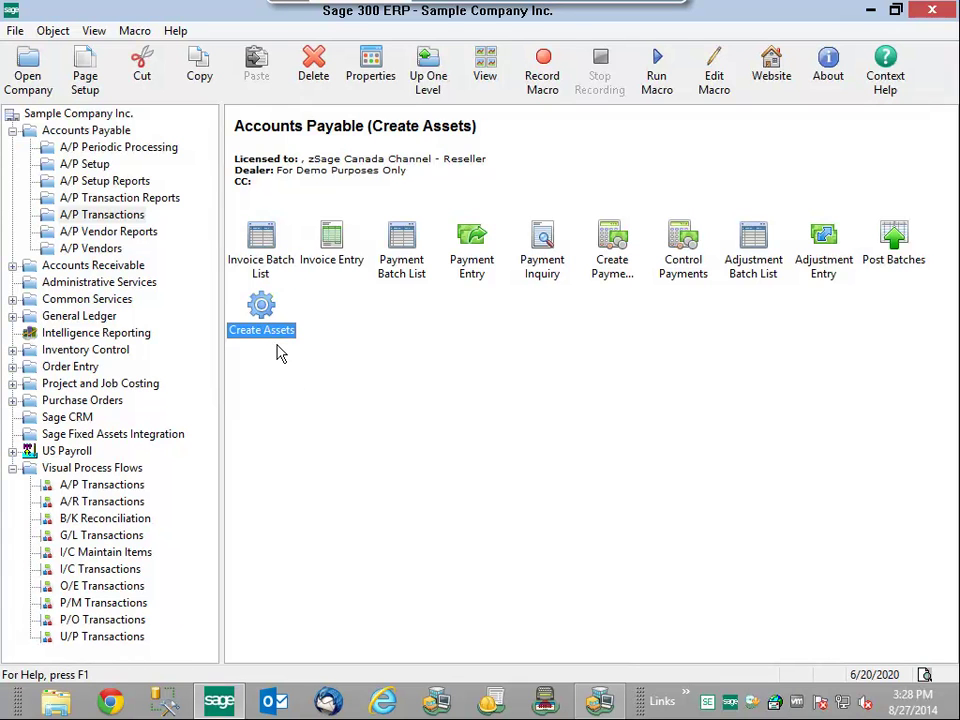
double_click(258, 312)
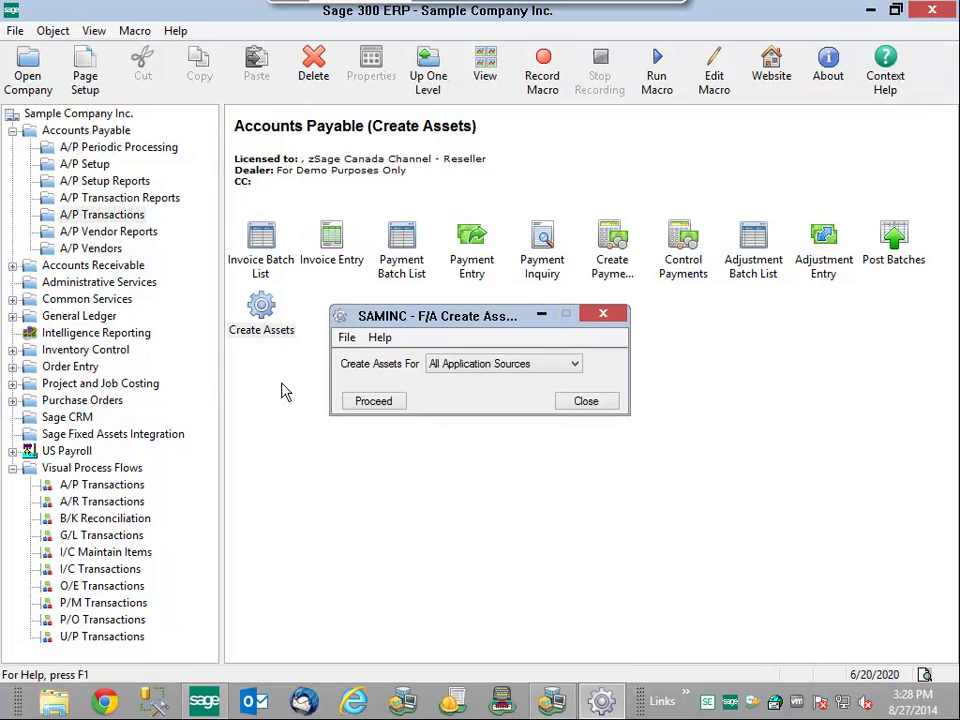
left_click(376, 403)
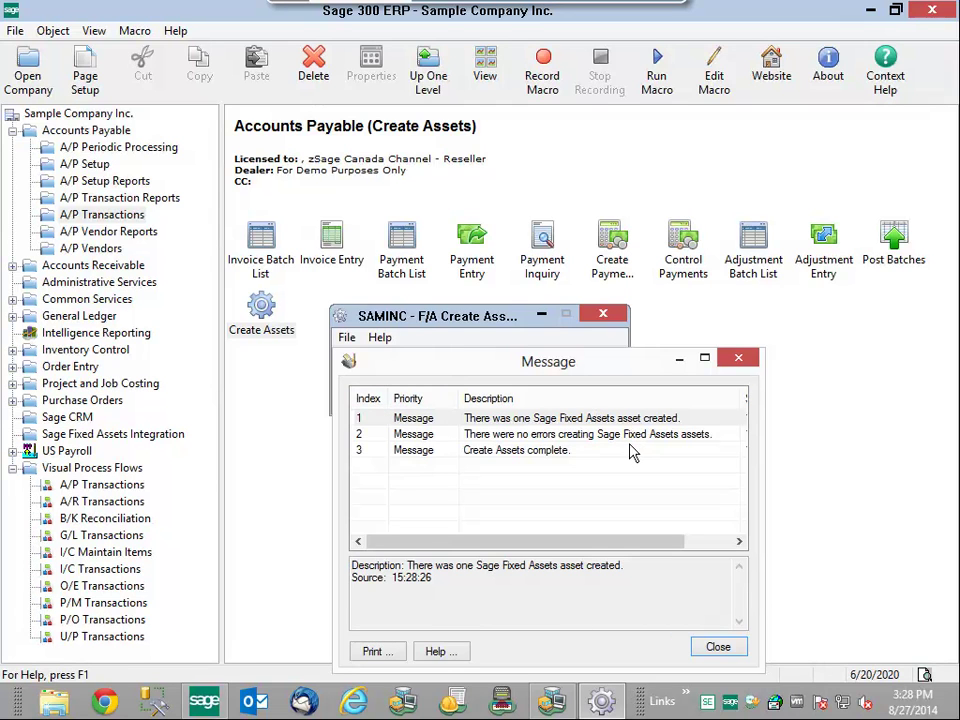
left_click(720, 648)
left_click(594, 404)
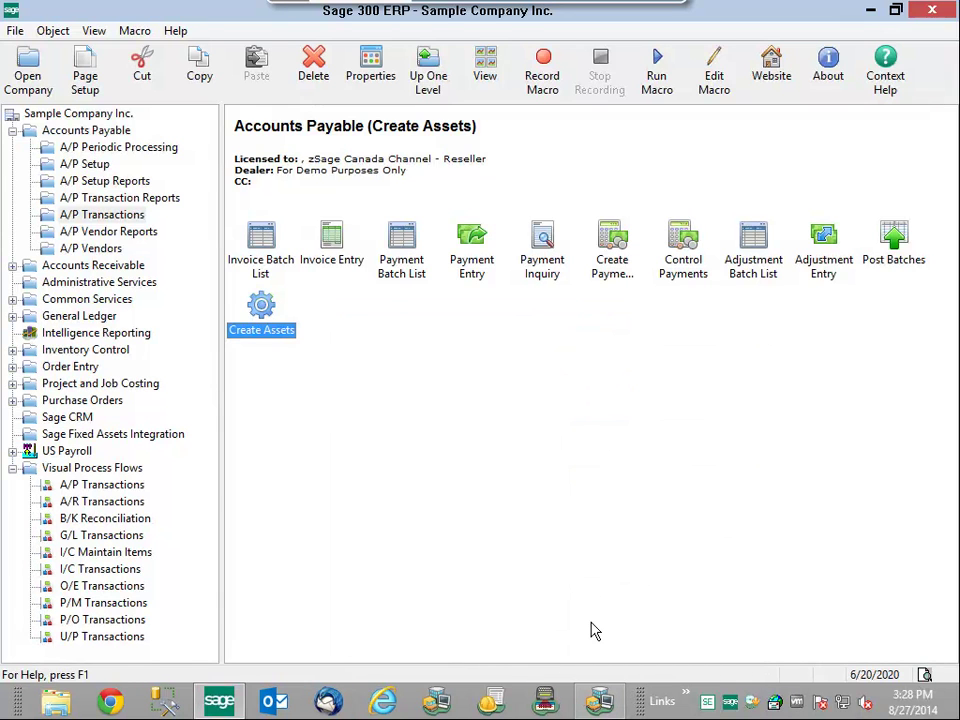
Show <All Complete Assets> in Sage Fixed Assets and select asset 90, Great Office Couch.
left_click(600, 704)
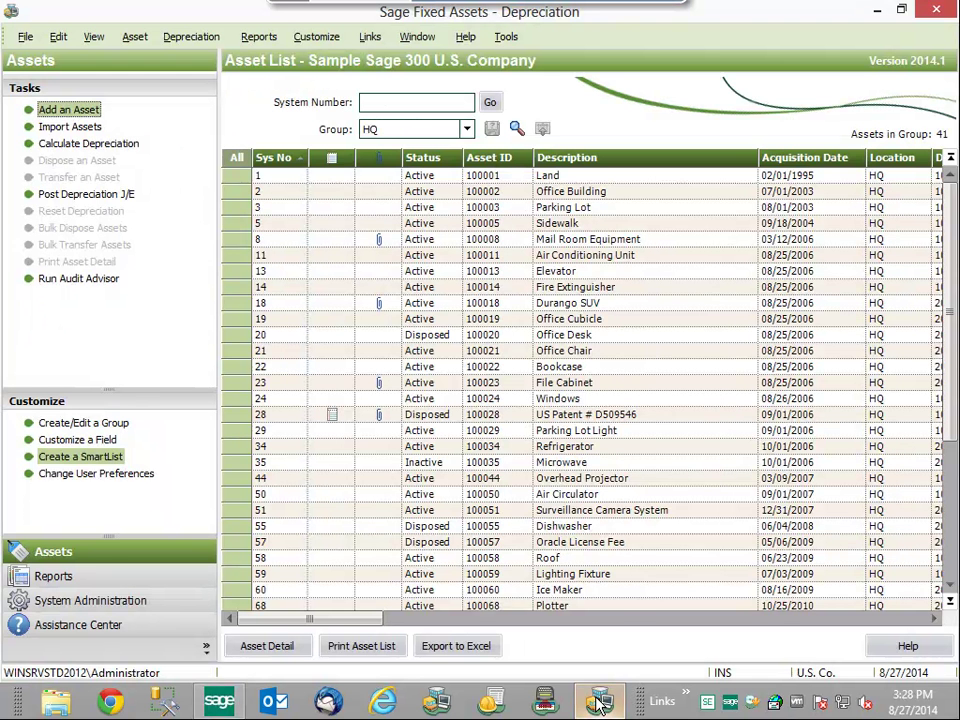
left_click(466, 129)
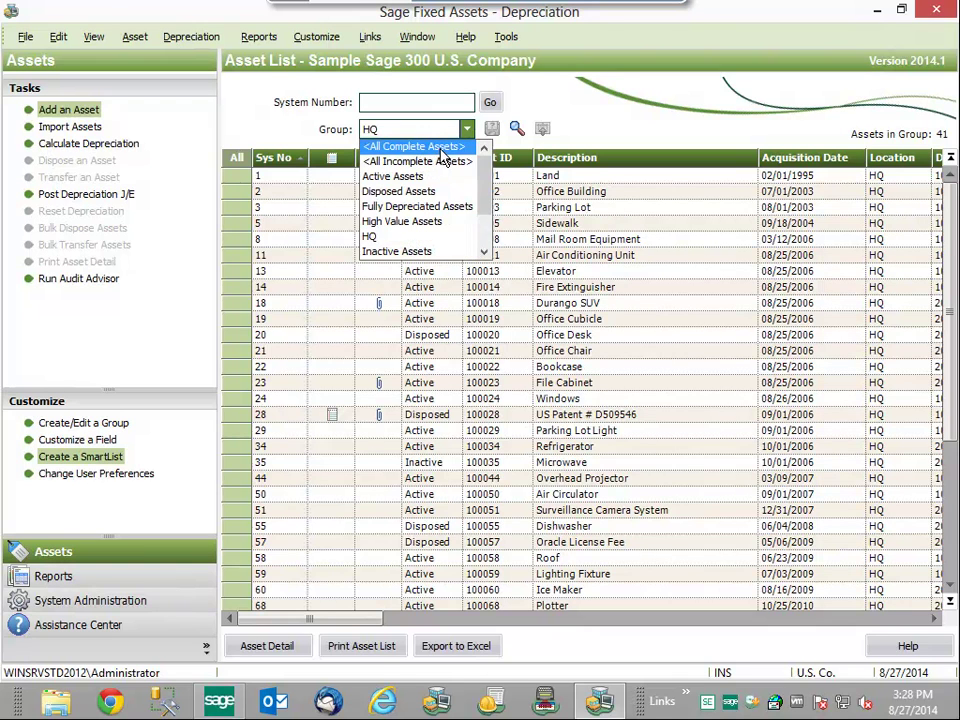
left_click(441, 147)
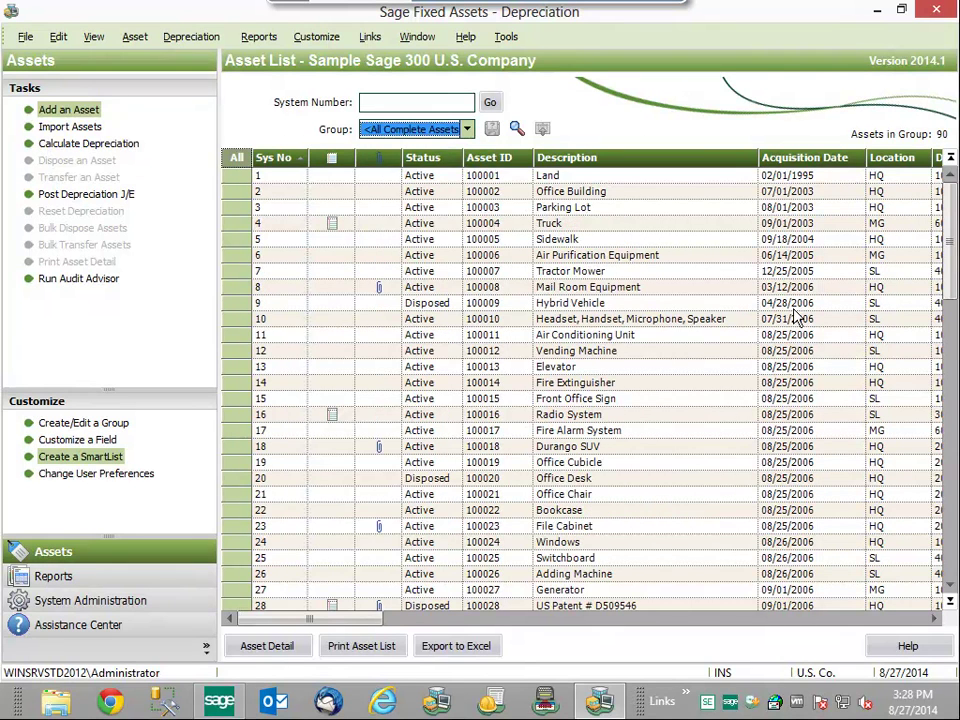
left_click(951, 566)
left_click(951, 566)
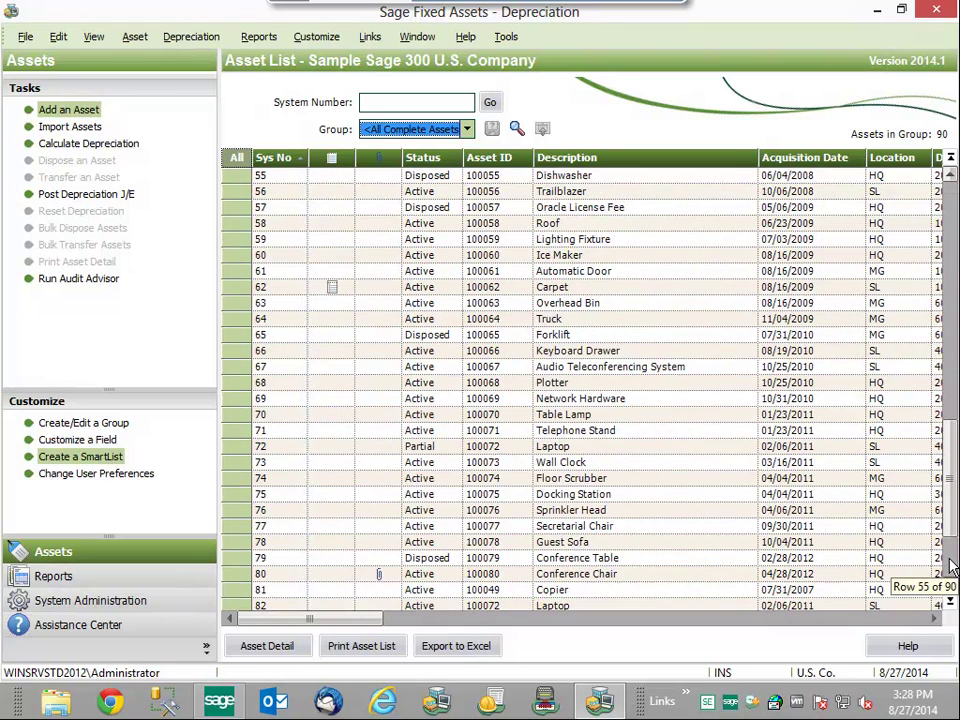
left_click(951, 566)
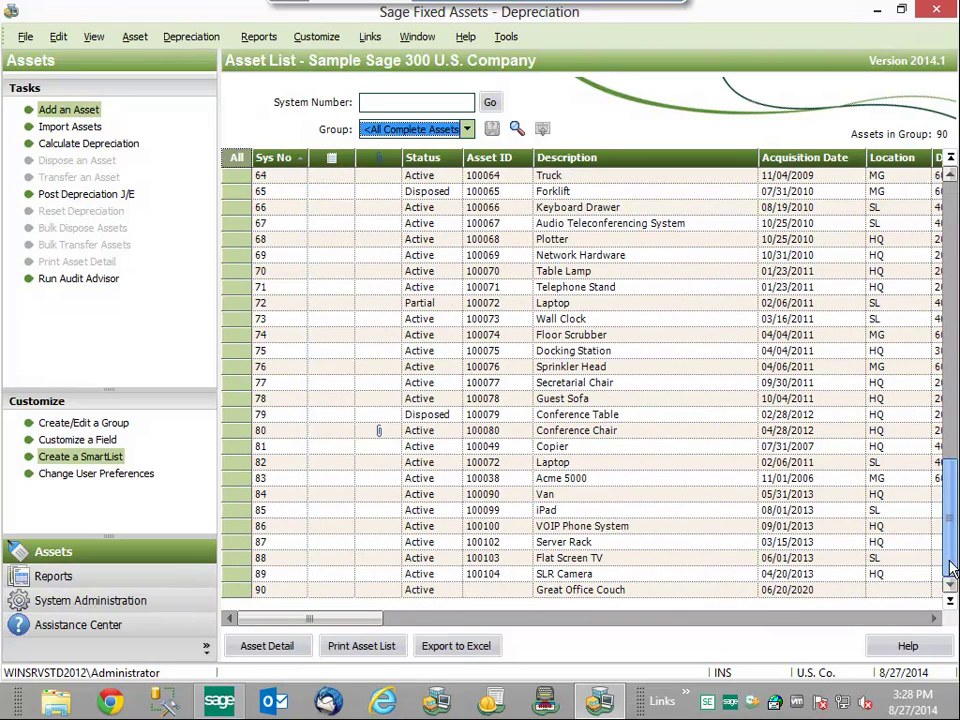
left_click(607, 591)
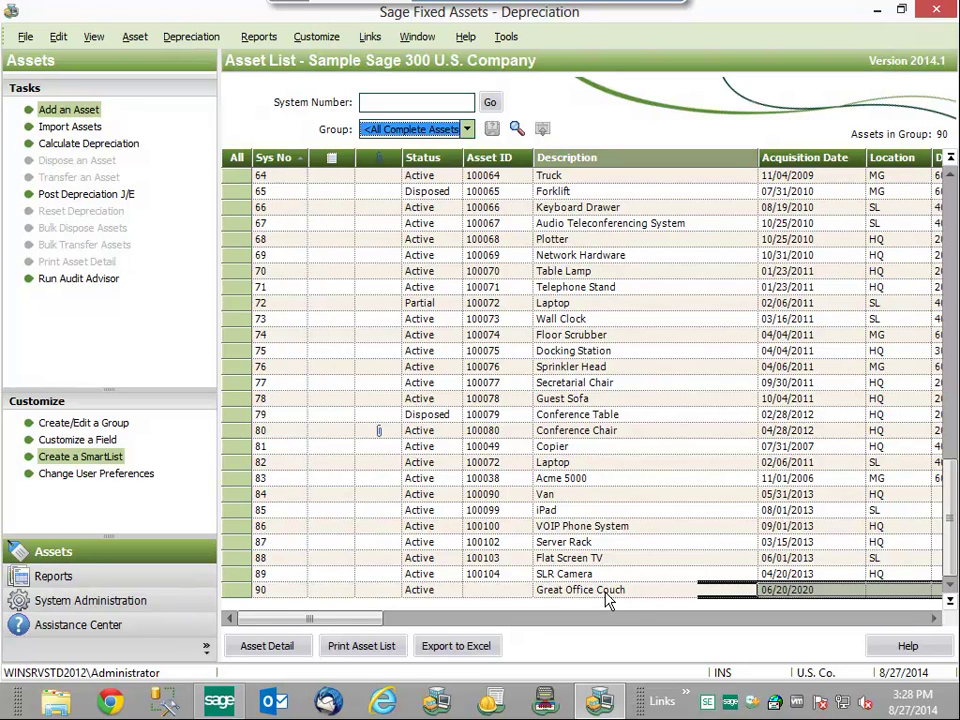
Open asset 90's detail, try MA100 as Tax depreciation method, then cancel back to NO.
double_click(237, 593)
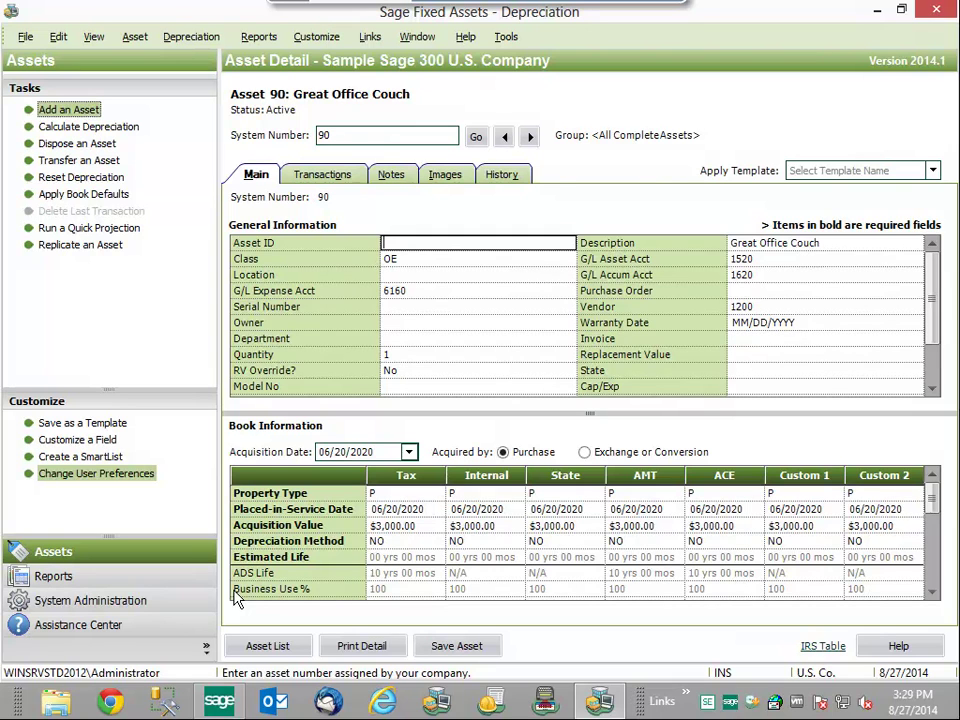
left_click(404, 544)
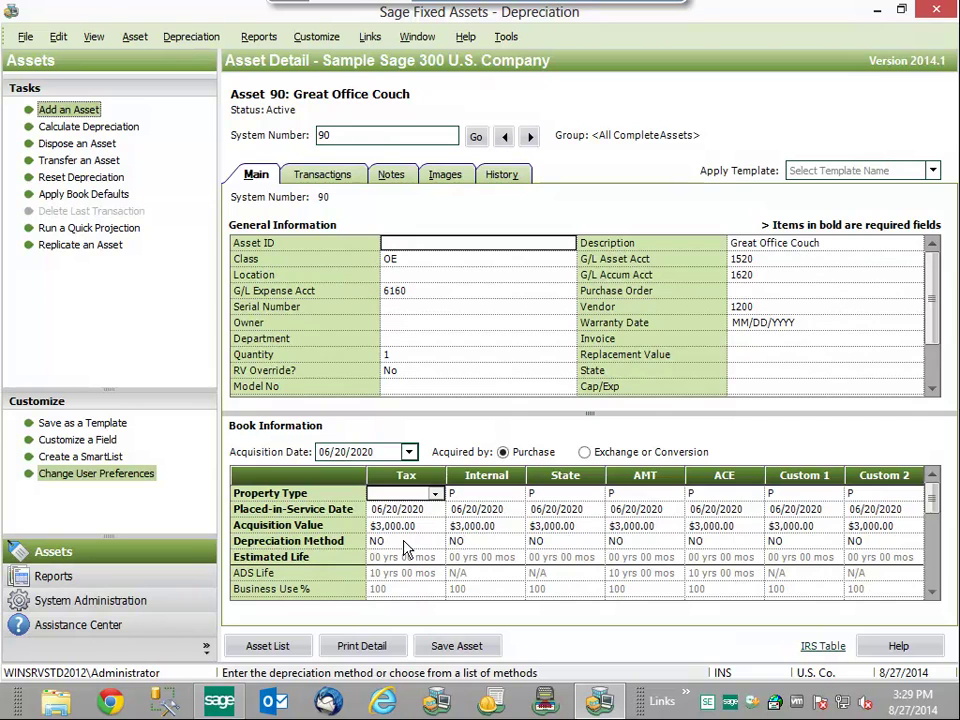
type("MA100")
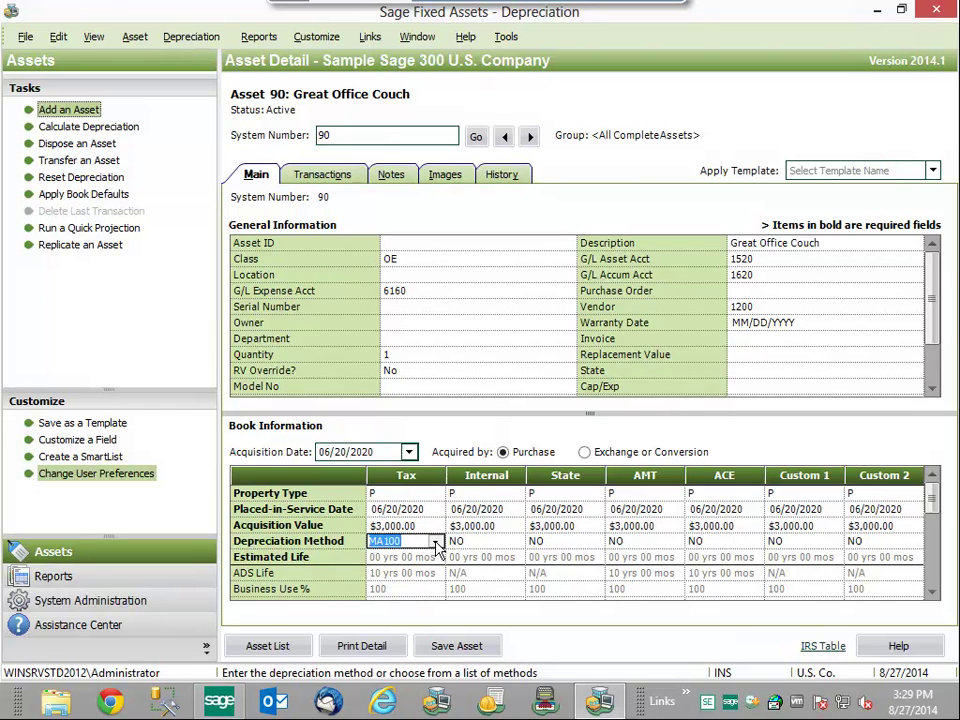
left_click(436, 543)
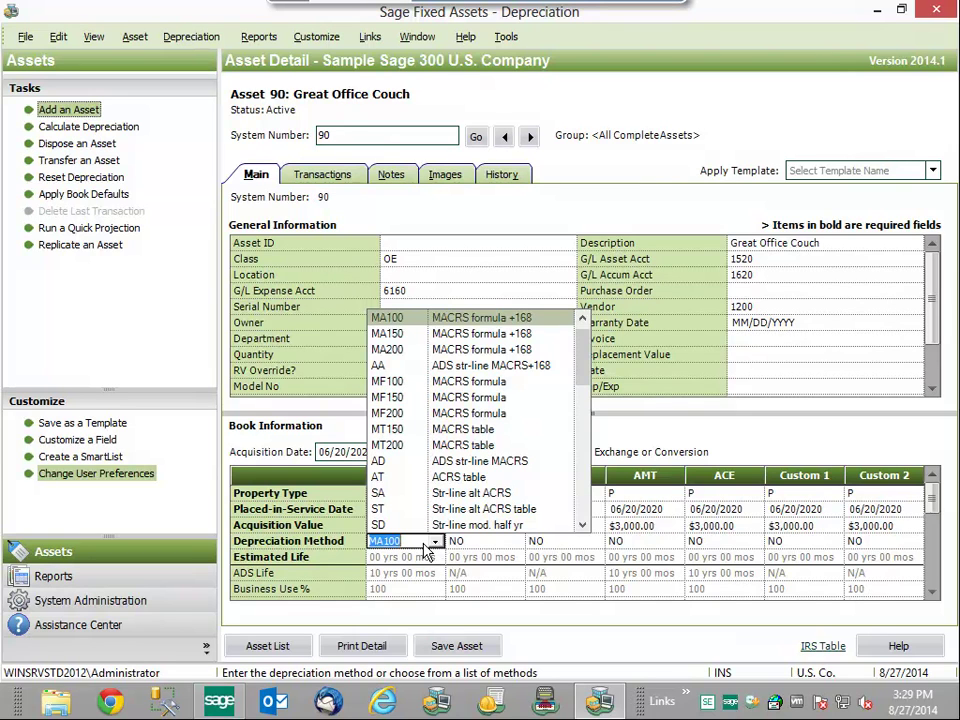
left_click(422, 543)
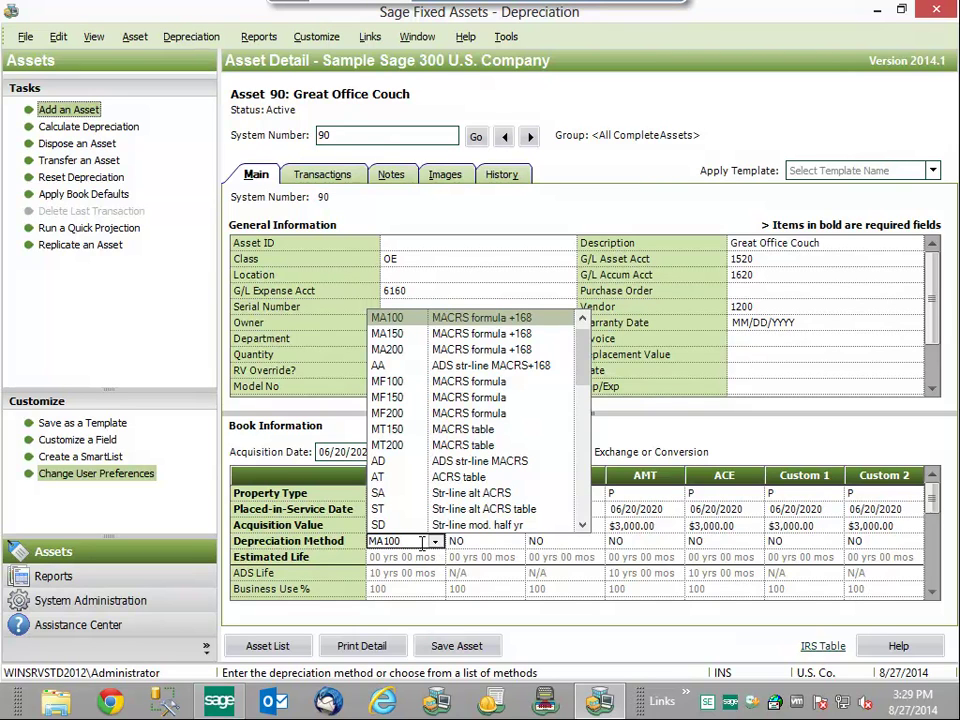
key("Escape")
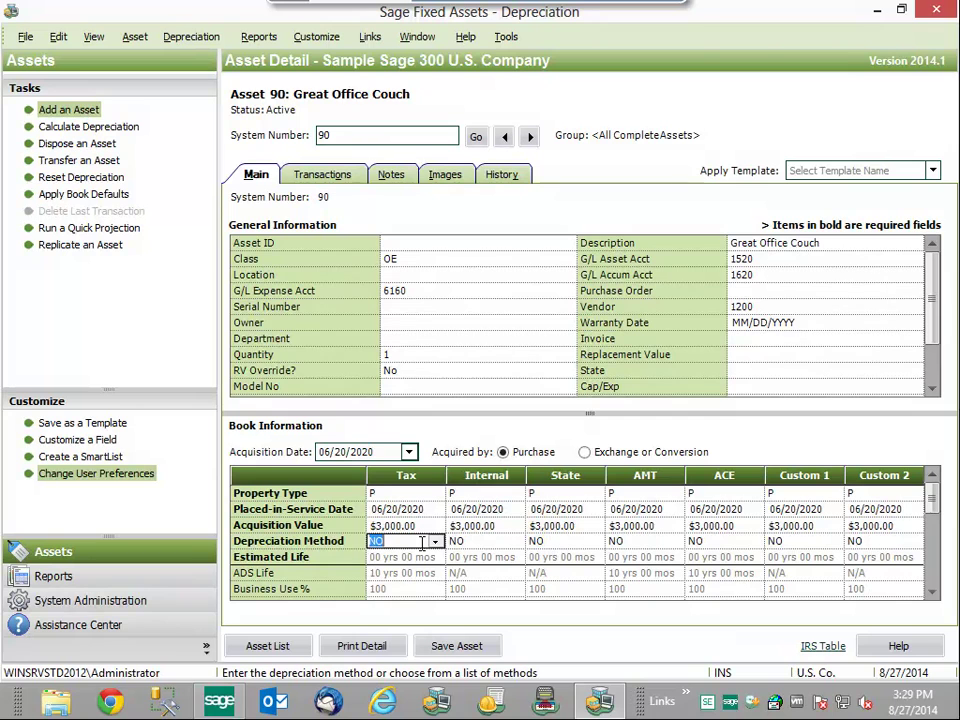